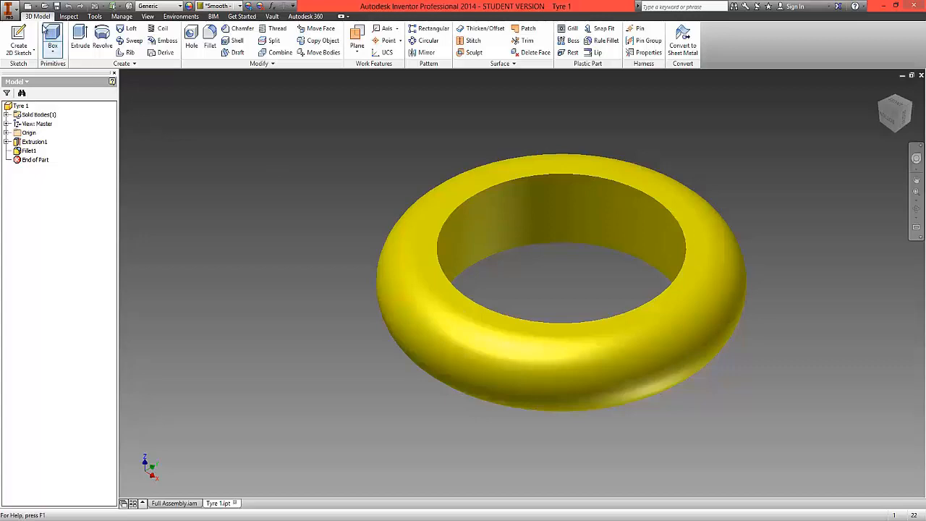
Create a new part file from the metric Standard (mm).ipt template
{"action": "left_click", "coordinate": [13, 12]}
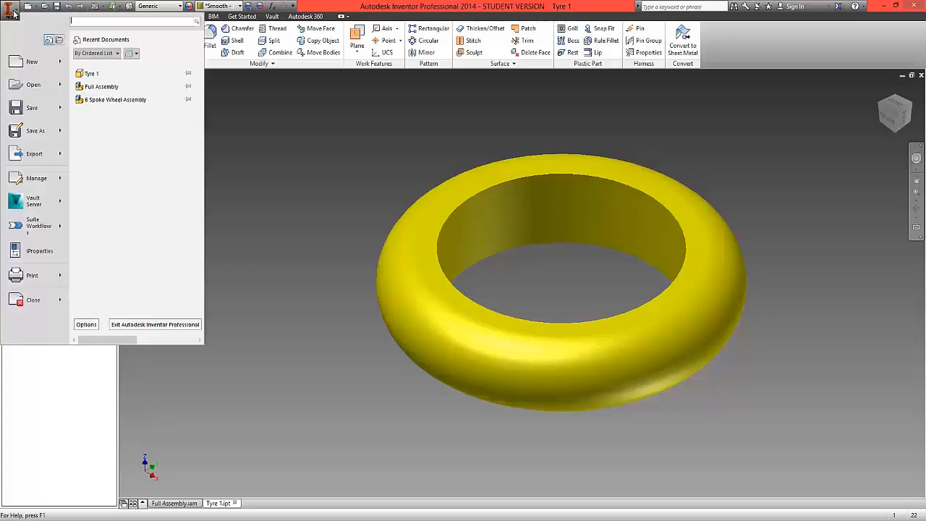
{"action": "left_click", "coordinate": [31, 63]}
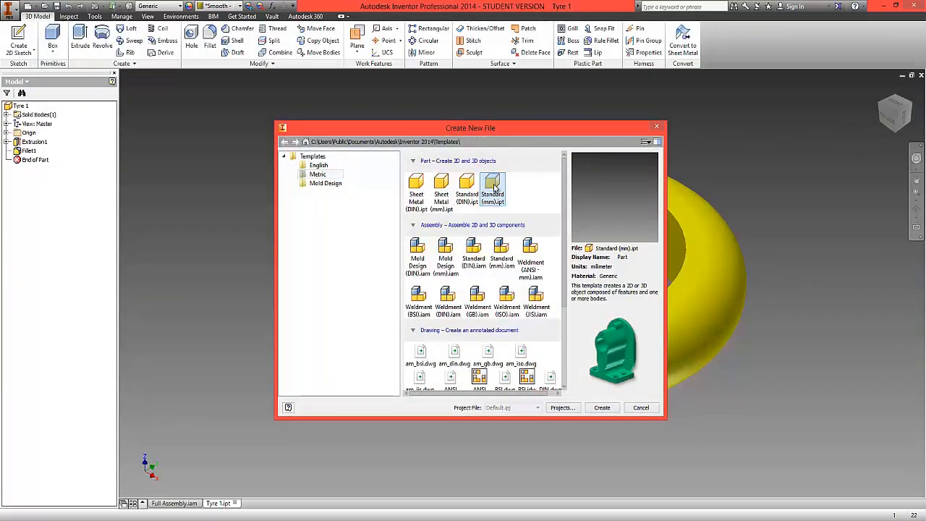
{"action": "left_click", "coordinate": [601, 408]}
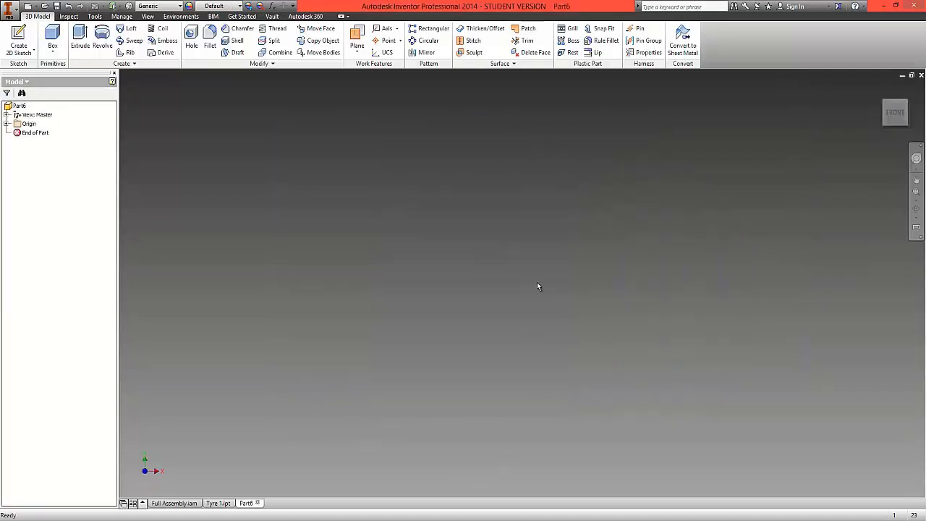
Start a 2D sketch on the horizontal XZ origin plane of the new part
{"action": "left_click", "coordinate": [22, 52]}
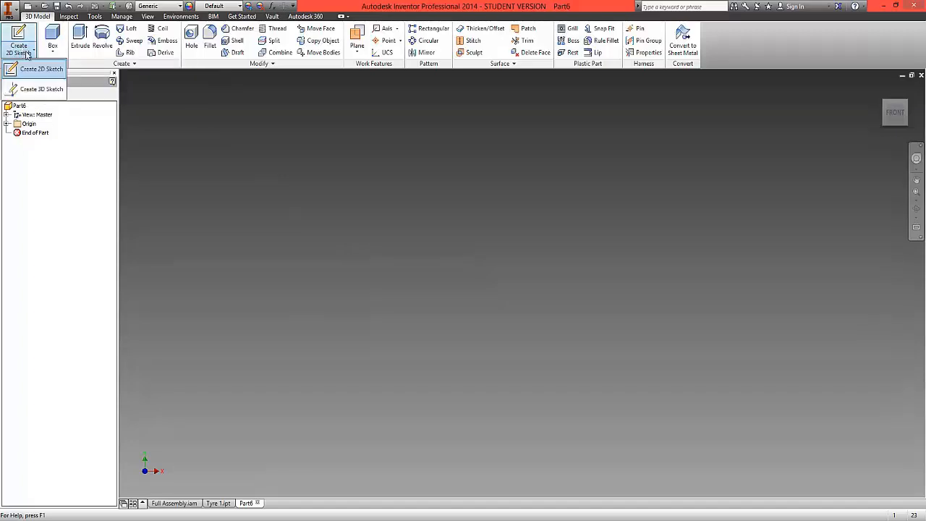
{"action": "left_click", "coordinate": [31, 68]}
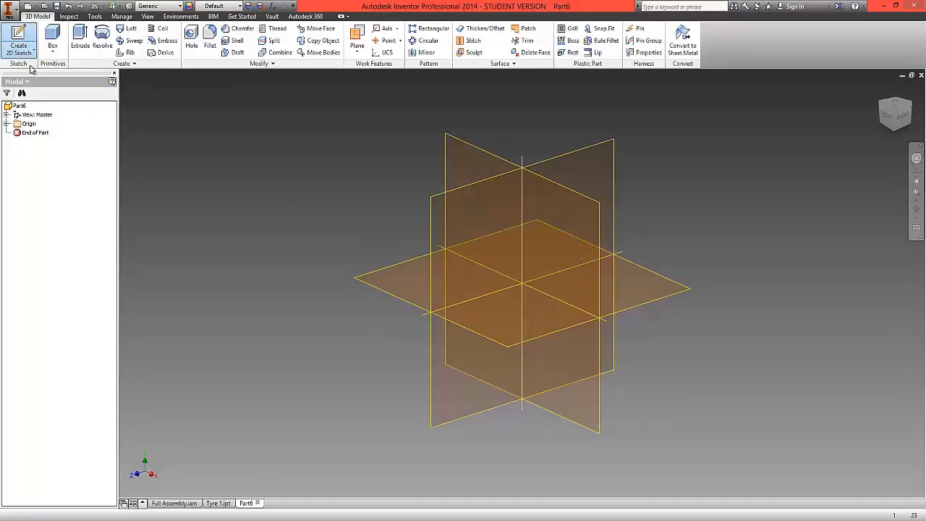
{"action": "left_click", "coordinate": [7, 124]}
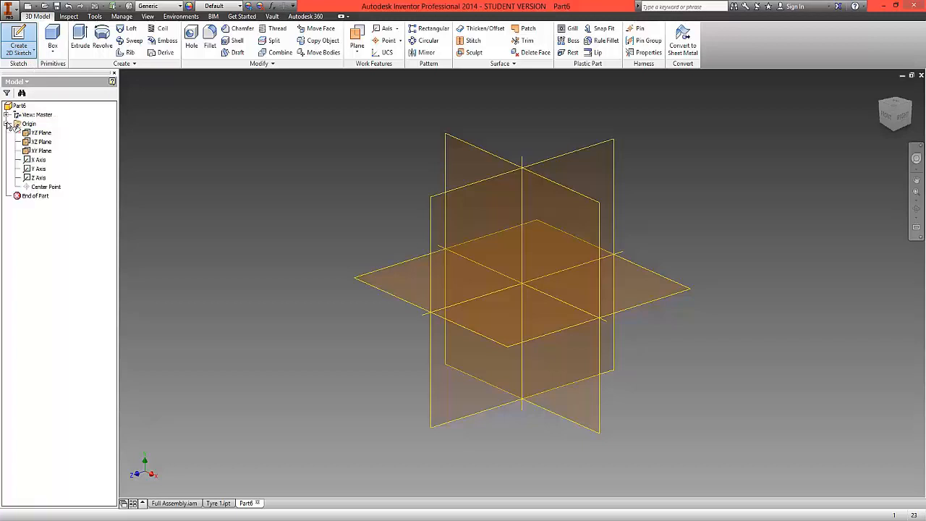
{"action": "left_click", "coordinate": [642, 288]}
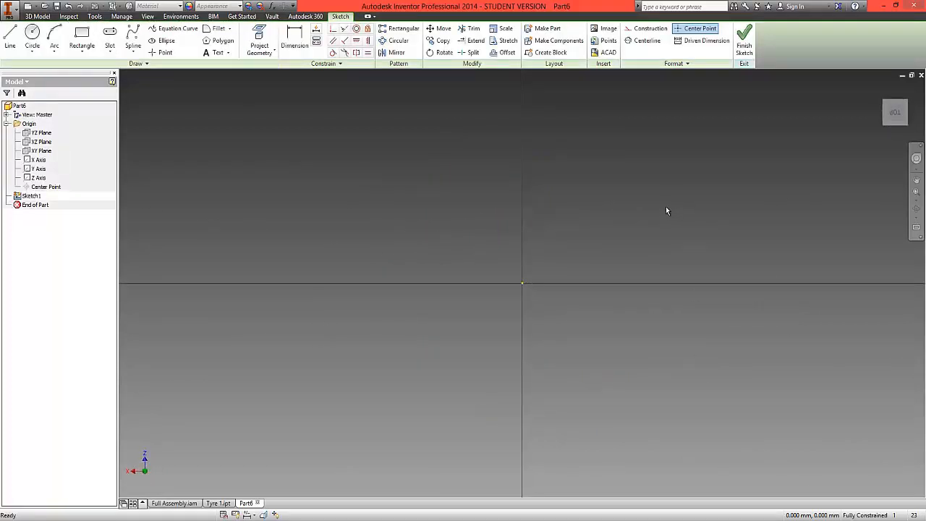
Sketch a circle of 110 mm diameter centred on the origin
{"action": "left_click", "coordinate": [32, 35]}
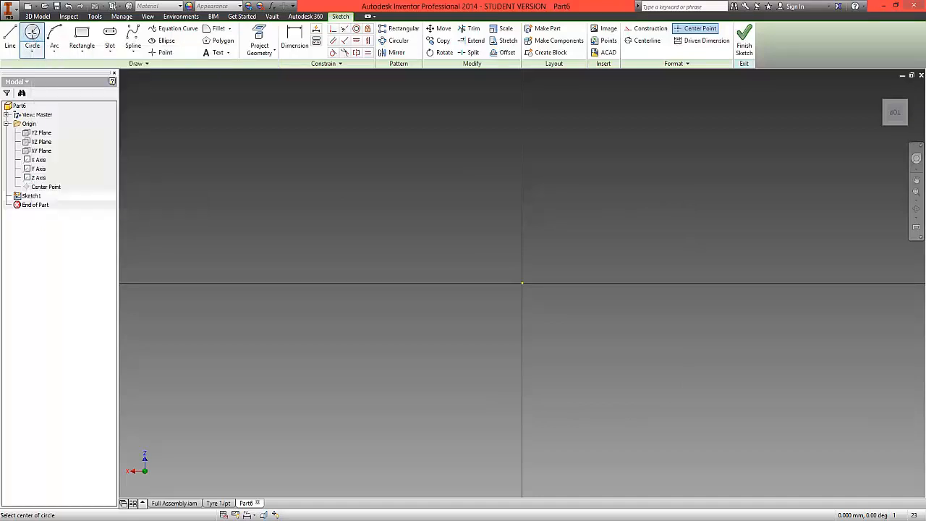
{"action": "left_click", "coordinate": [521, 283]}
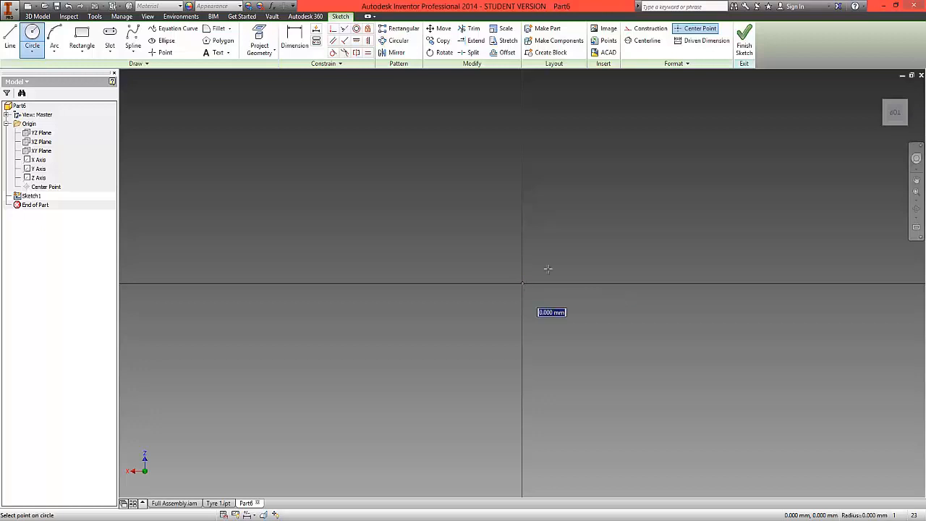
{"action": "type", "text": "110"}
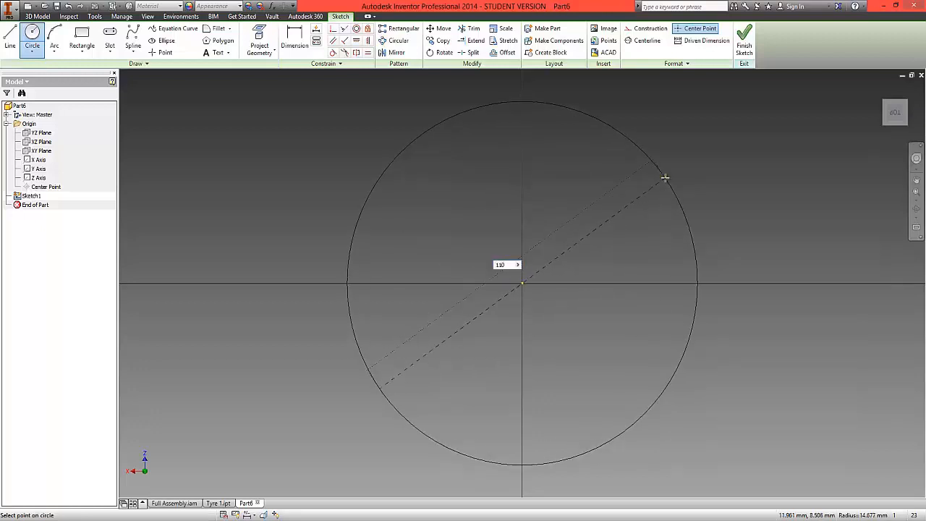
{"action": "key", "text": "Return"}
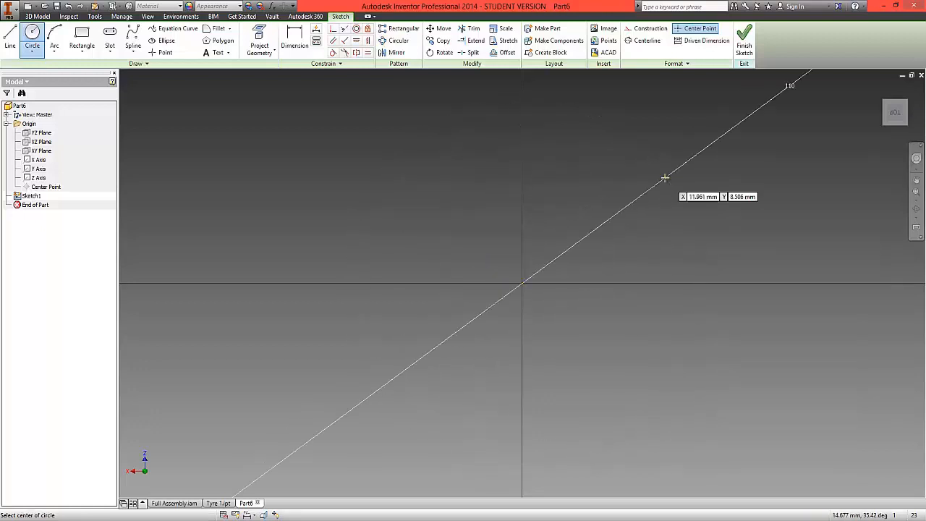
Add a concentric circle of 70 mm diameter at the origin and finish the sketch
{"action": "left_click", "coordinate": [895, 114]}
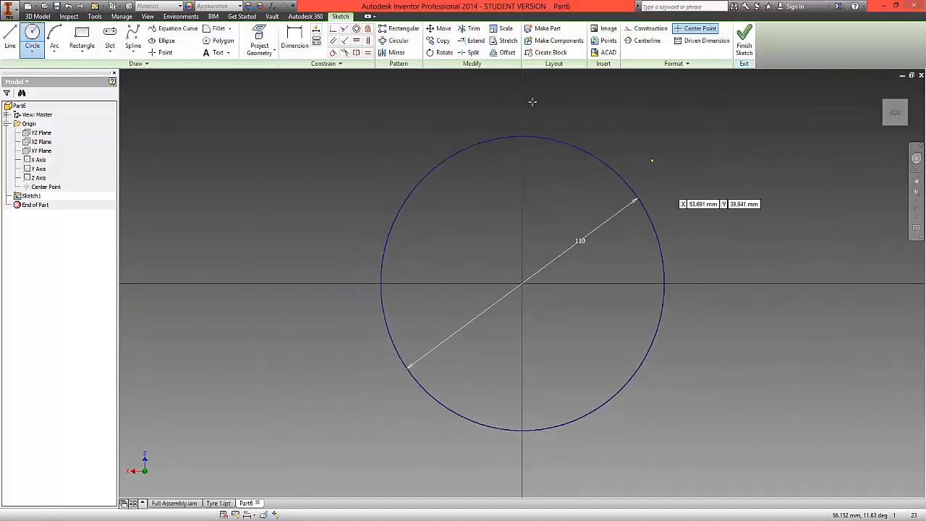
{"action": "left_click", "coordinate": [522, 284]}
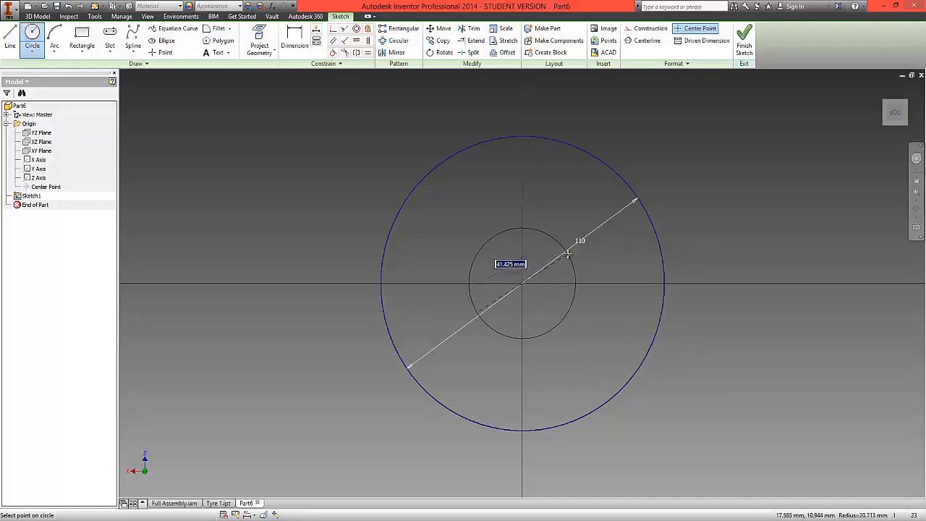
{"action": "type", "text": "70"}
{"action": "key", "text": "Return"}
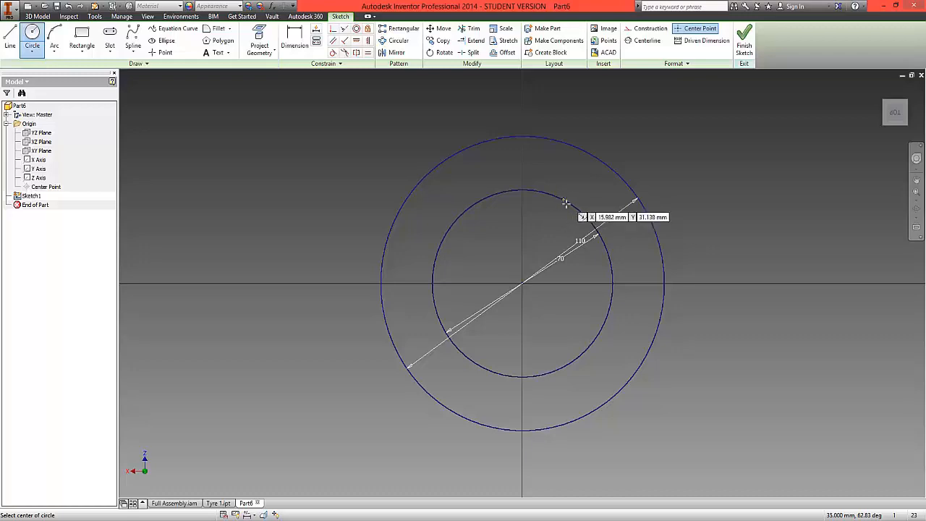
{"action": "right_click", "coordinate": [630, 112]}
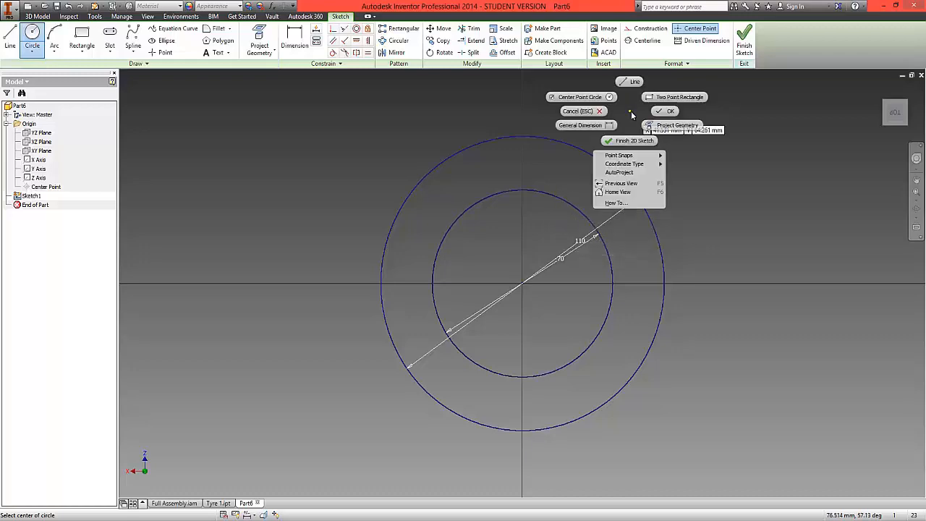
{"action": "left_click", "coordinate": [631, 142]}
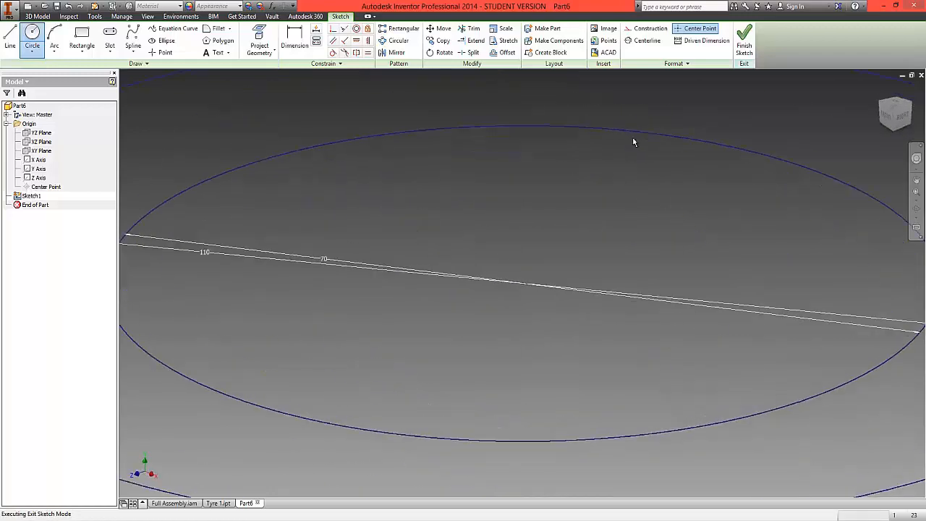
Extrude the ring-shaped profile between the two circles by a distance of 24 mm
{"action": "left_click", "coordinate": [895, 108]}
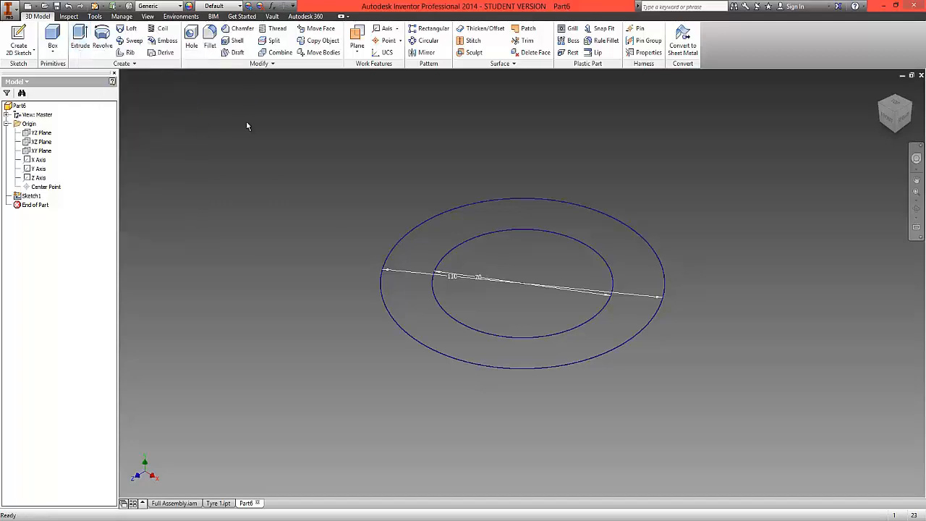
{"action": "key", "text": "e"}
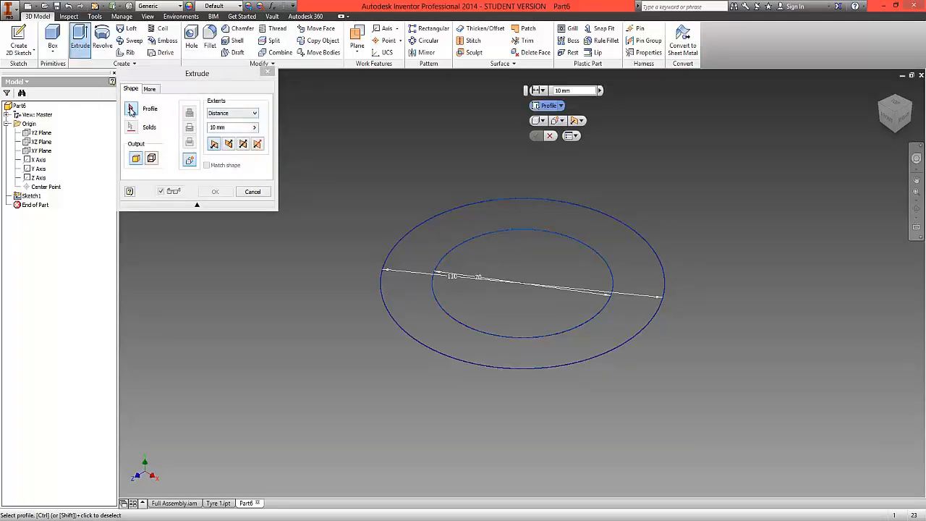
{"action": "left_click", "coordinate": [131, 109]}
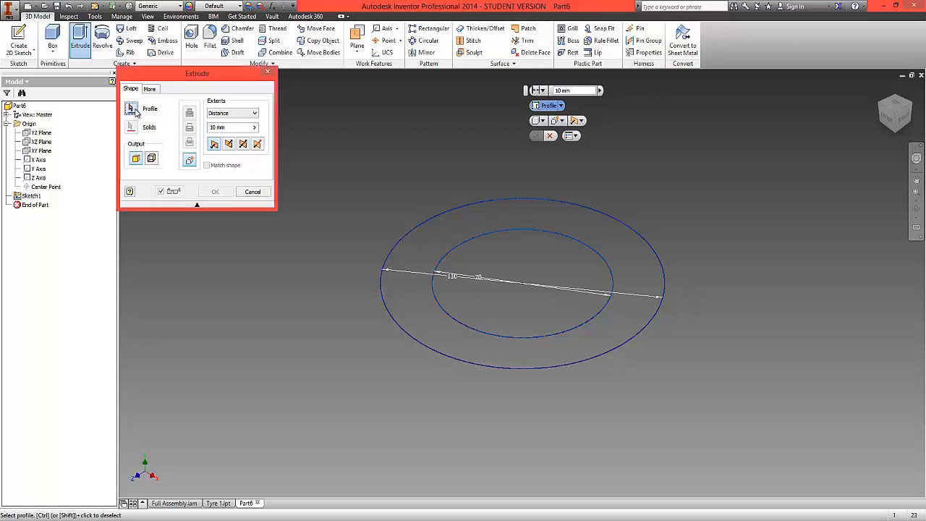
{"action": "left_click", "coordinate": [446, 239]}
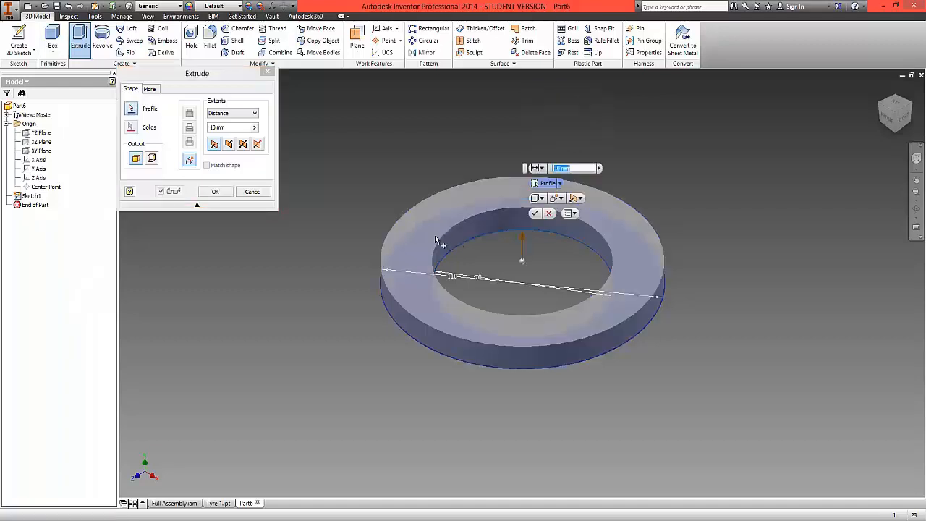
{"action": "double_click", "coordinate": [216, 128]}
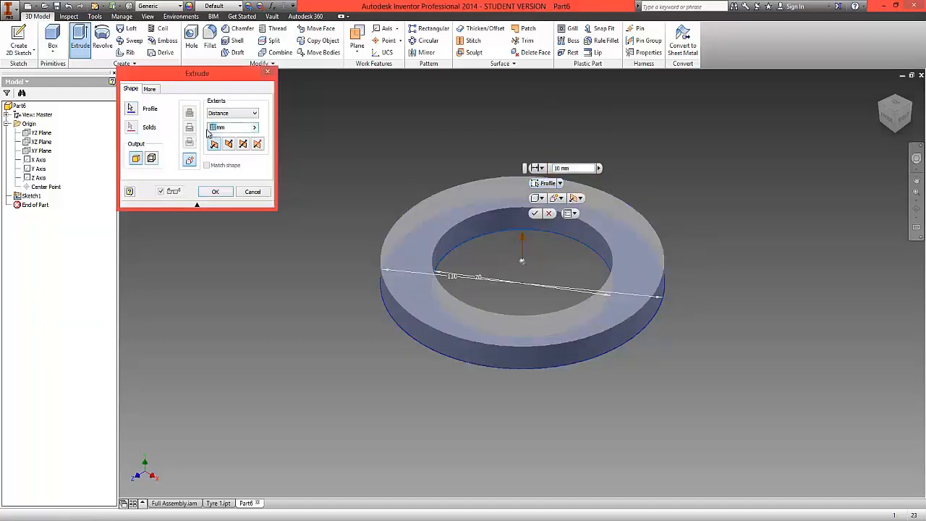
{"action": "type", "text": "24"}
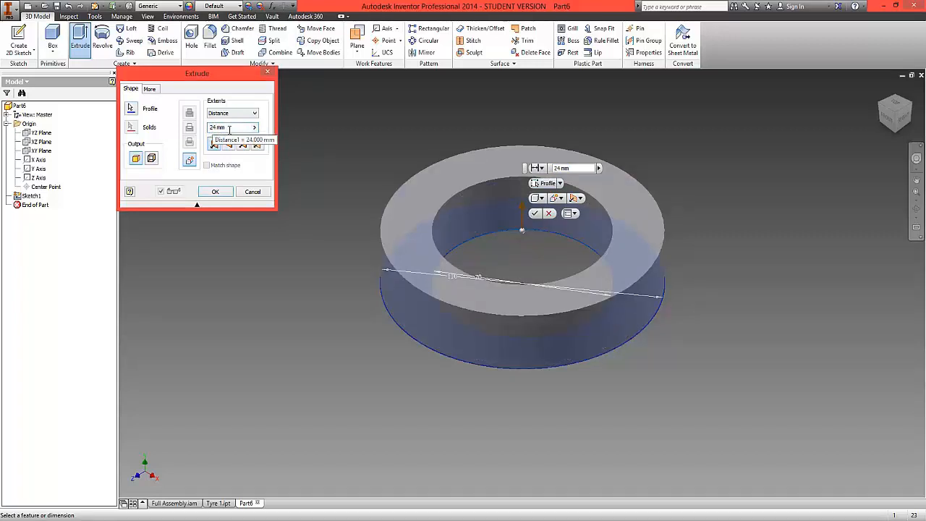
{"action": "left_click", "coordinate": [215, 192]}
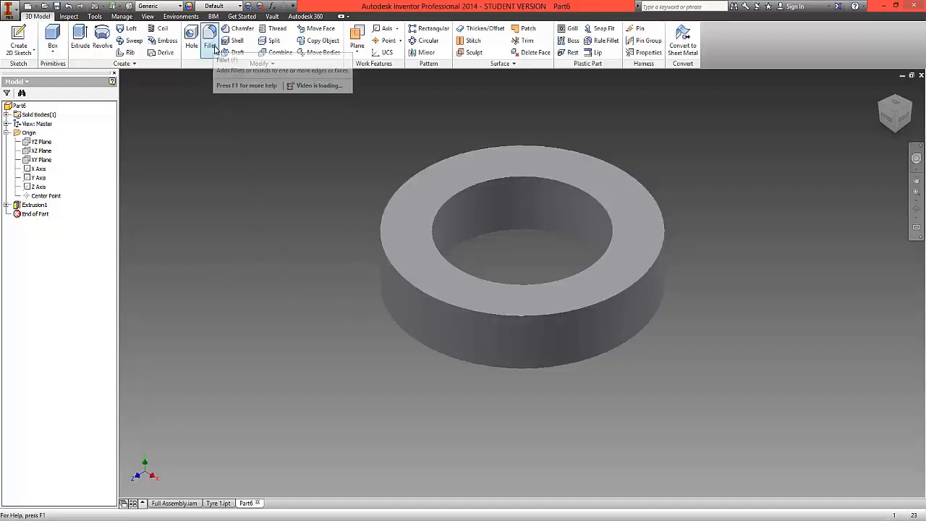
Fillet the upper and lower outer edges of the ring with a 12 mm radius and inspect the rounded shape
{"action": "key", "text": "f"}
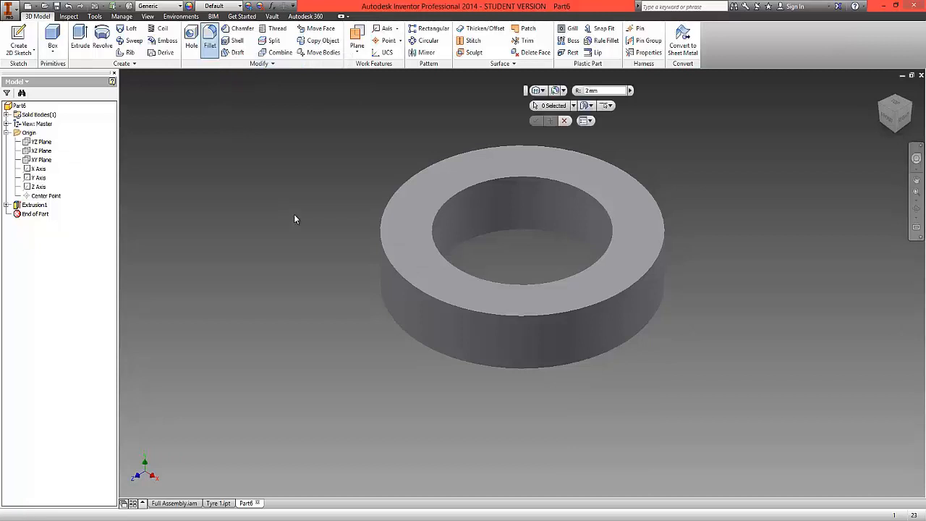
{"action": "left_click", "coordinate": [205, 118]}
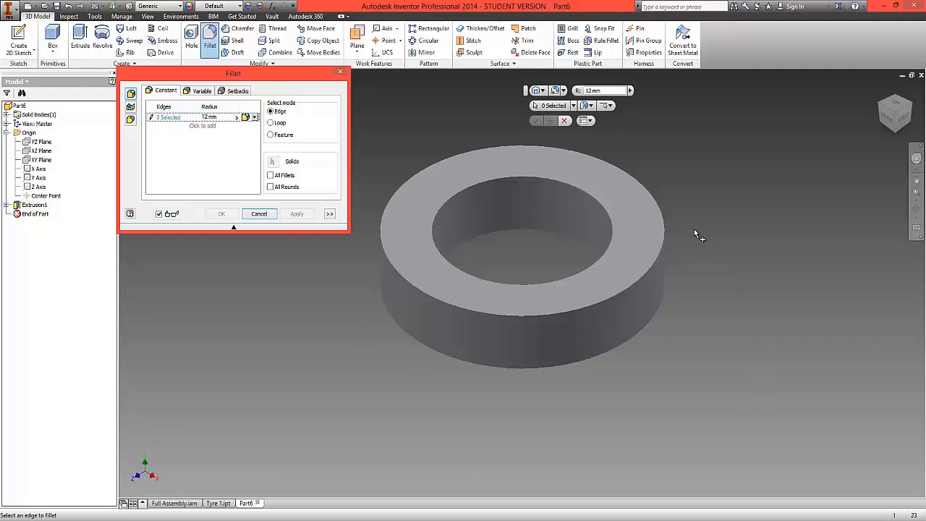
{"action": "left_click", "coordinate": [661, 214]}
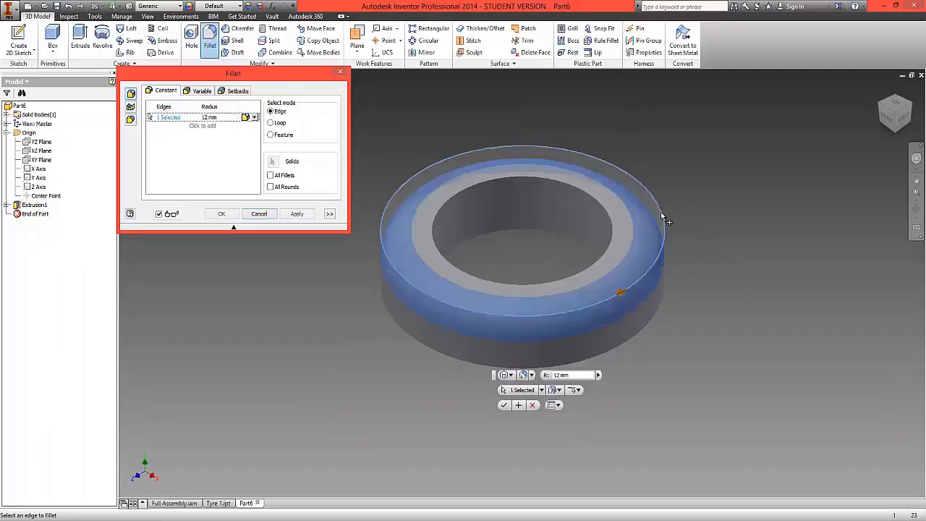
{"action": "left_click", "coordinate": [661, 310]}
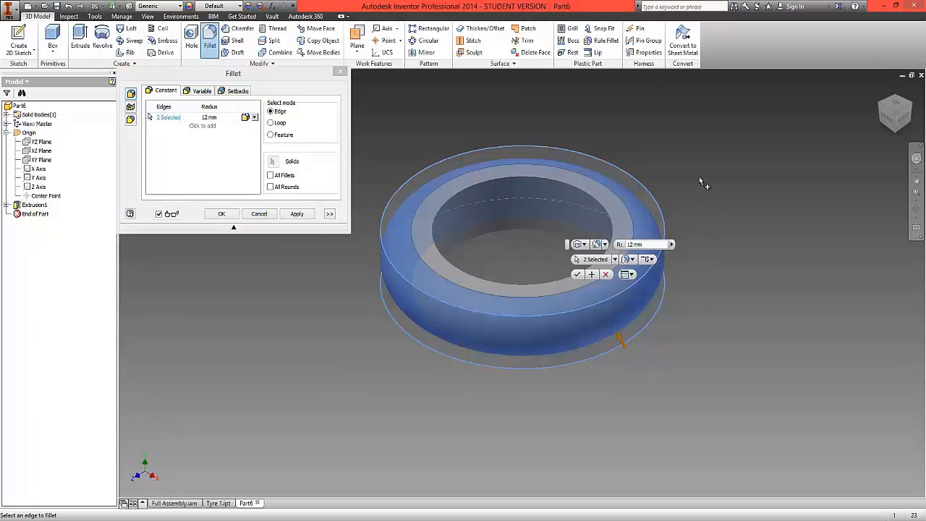
{"action": "left_click", "coordinate": [222, 214]}
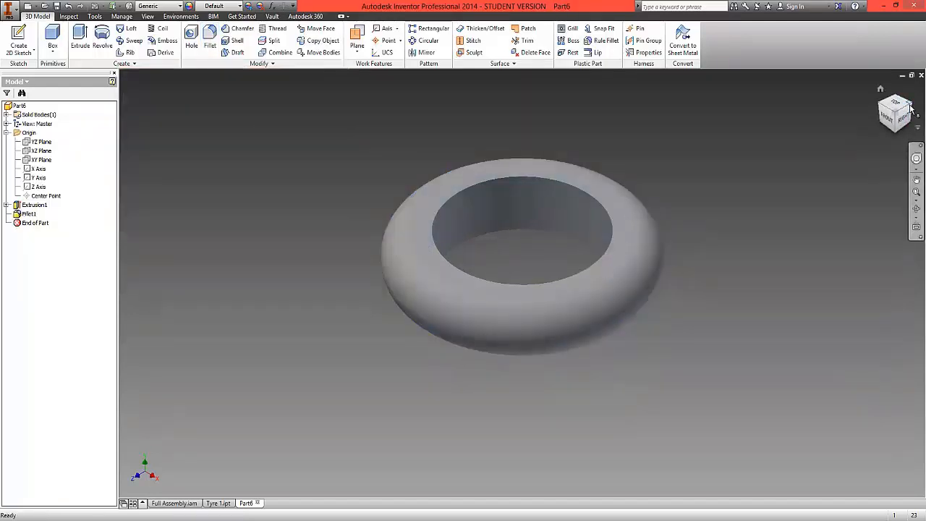
{"action": "middle_click_drag", "start_coordinate": [896, 116], "coordinate": [849, 165], "text": "shift"}
{"action": "left_click_drag", "start_coordinate": [849, 165], "coordinate": [803, 178]}
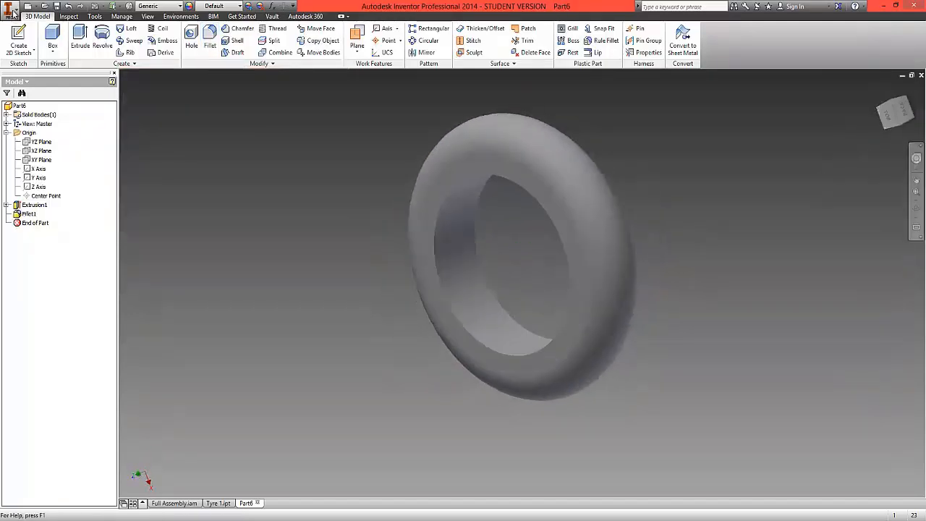
Create another new part from the metric Standard (mm).ipt template
{"action": "left_click", "coordinate": [13, 12]}
{"action": "left_click", "coordinate": [33, 64]}
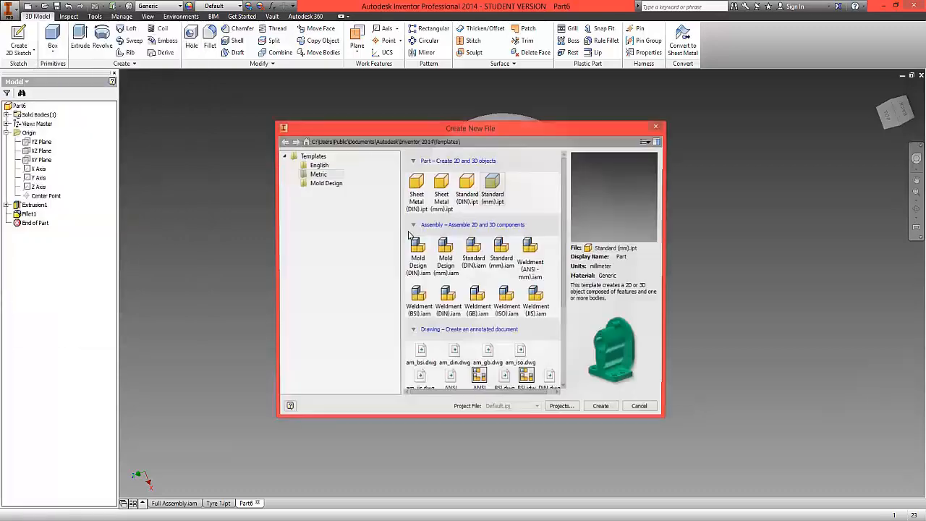
{"action": "left_click", "coordinate": [602, 408]}
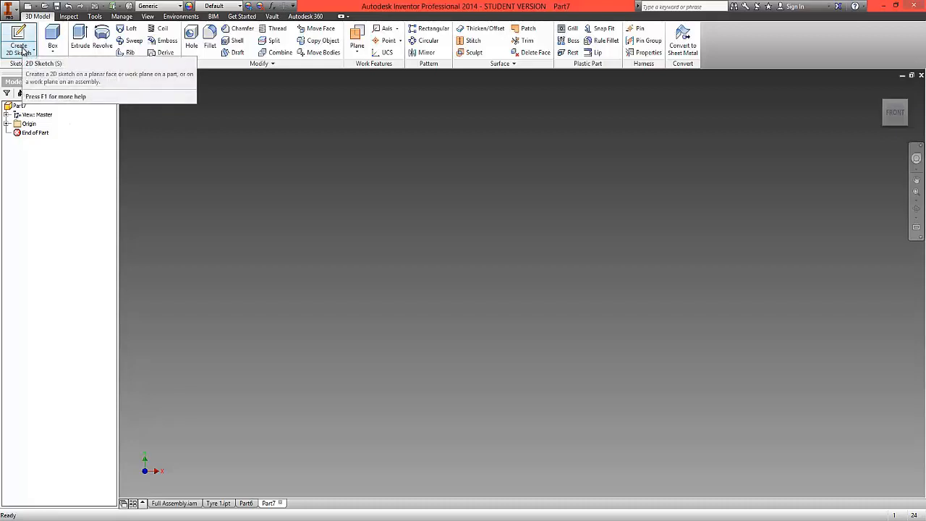
Start a 2D sketch on the horizontal XZ plane of this second part
{"action": "left_click", "coordinate": [22, 51]}
{"action": "left_click", "coordinate": [32, 69]}
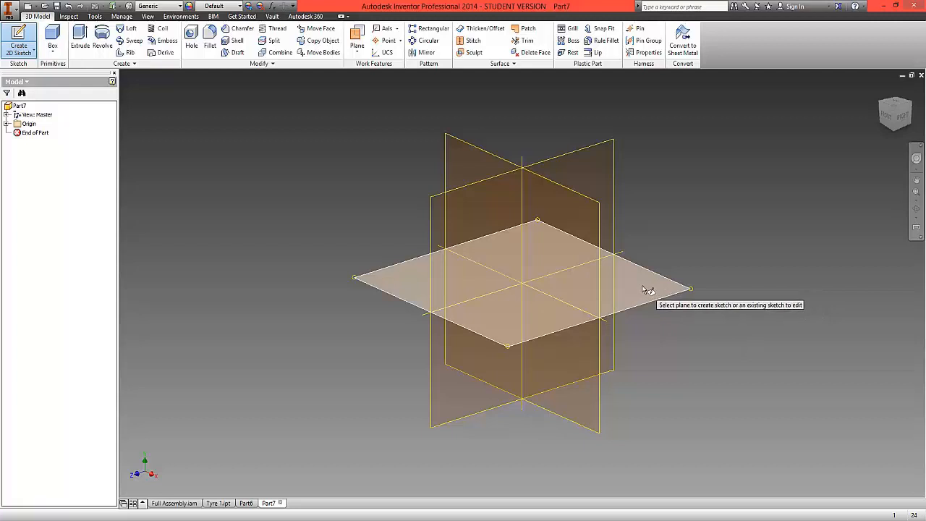
{"action": "left_click", "coordinate": [642, 287]}
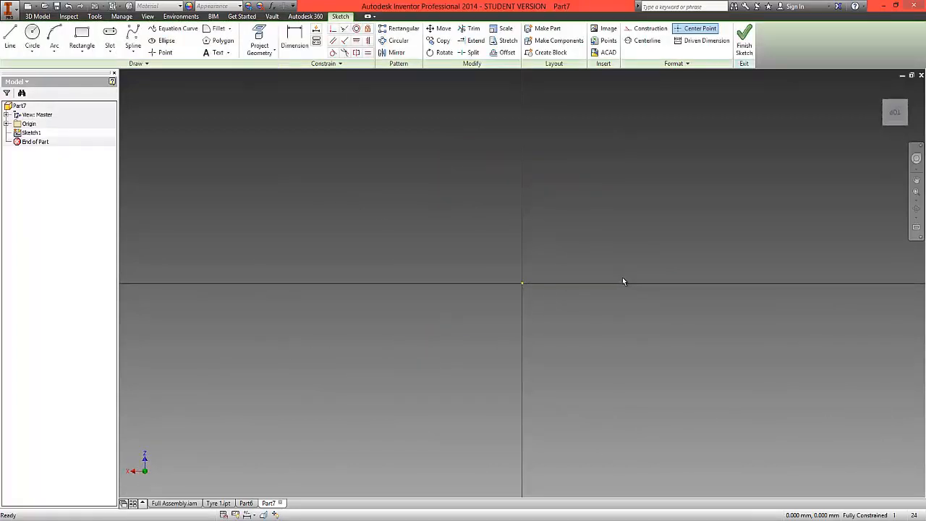
Sketch a two-point rectangle about 6.7 mm wide and 6.2 mm high, right of the origin and straddling the horizontal axis
{"action": "left_click", "coordinate": [83, 34]}
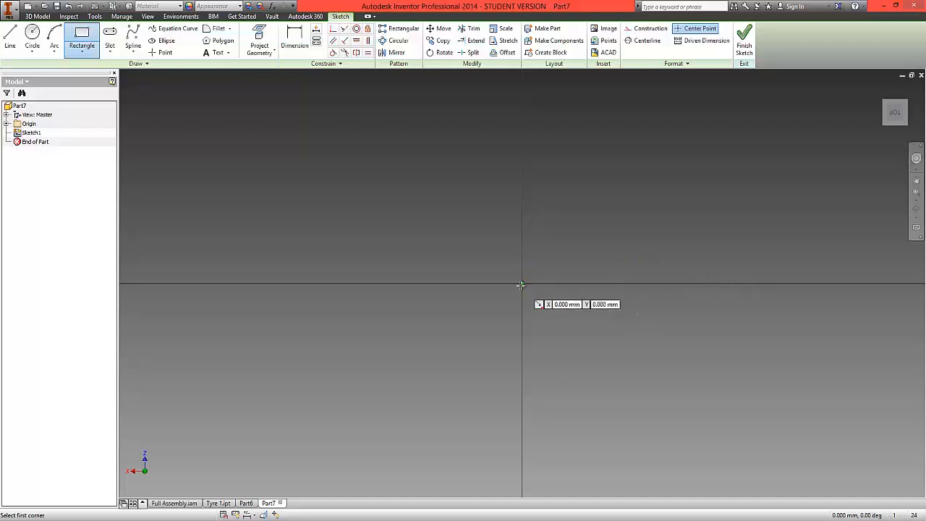
{"action": "left_click", "coordinate": [708, 245]}
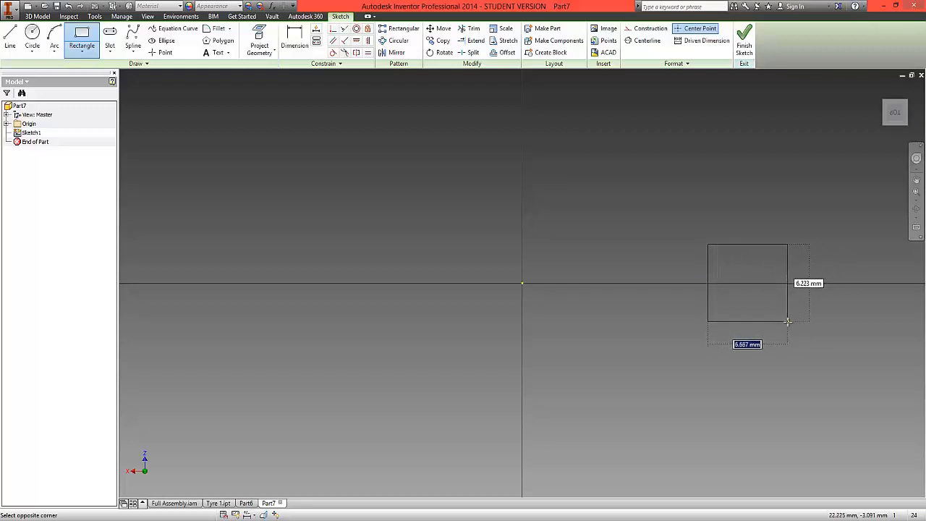
{"action": "left_click", "coordinate": [787, 321]}
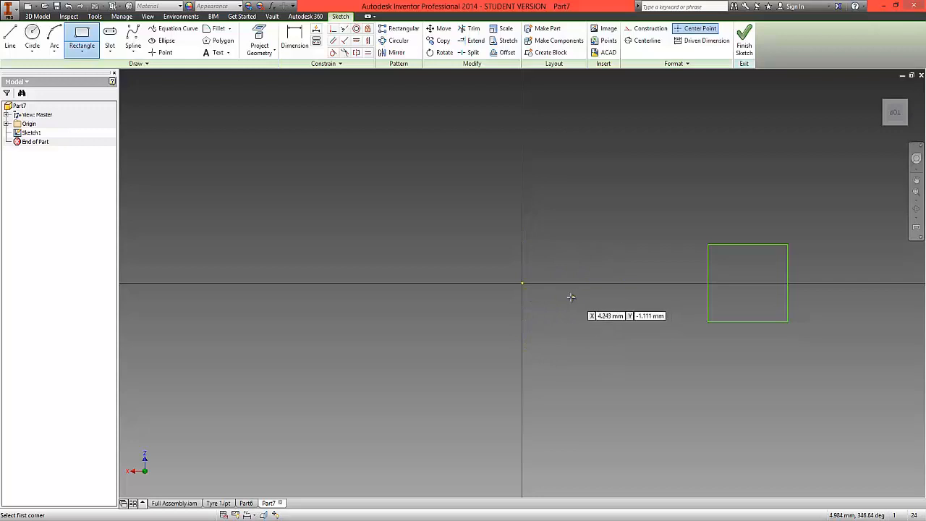
{"action": "right_click", "coordinate": [576, 182]}
{"action": "left_click", "coordinate": [611, 182]}
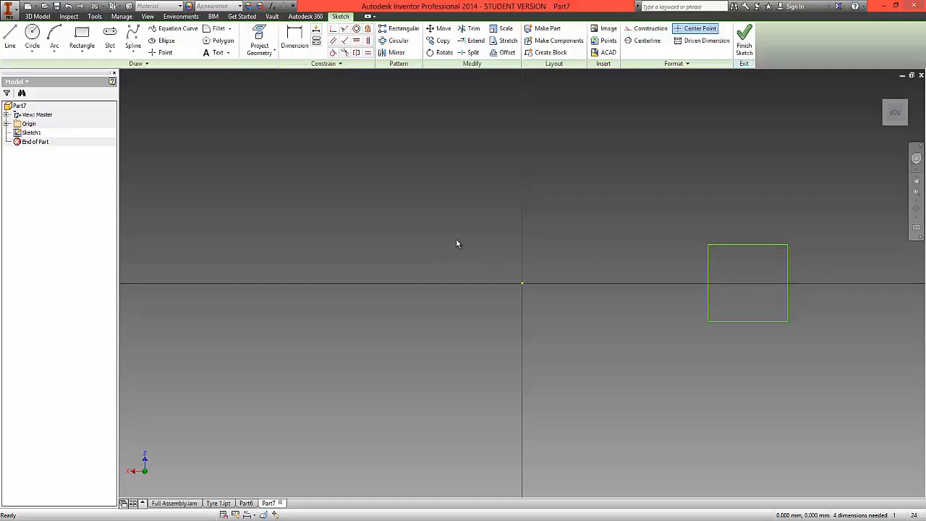
Apply a horizontal constraint between the midpoint of the rectangle's left side and the sketch origin
{"action": "left_click", "coordinate": [357, 42]}
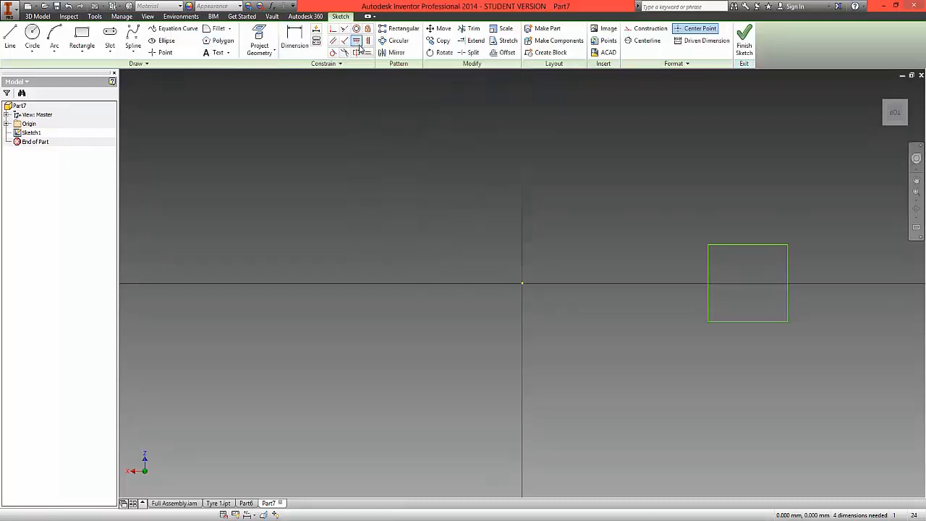
{"action": "left_click", "coordinate": [709, 284]}
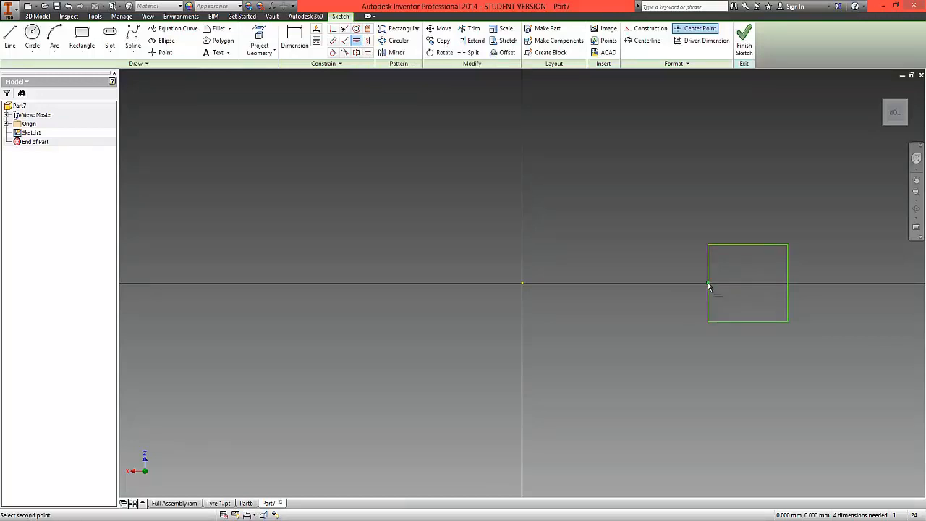
{"action": "left_click", "coordinate": [522, 283]}
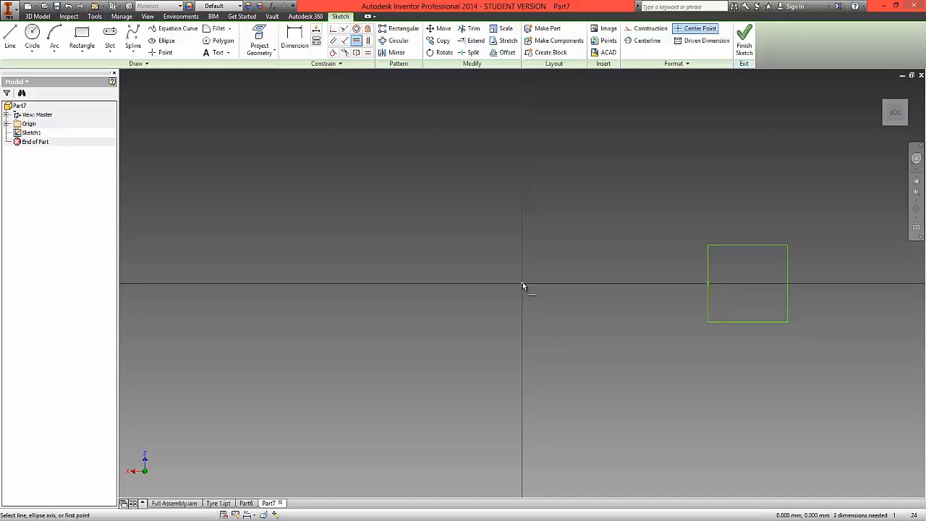
{"action": "right_click", "coordinate": [589, 253]}
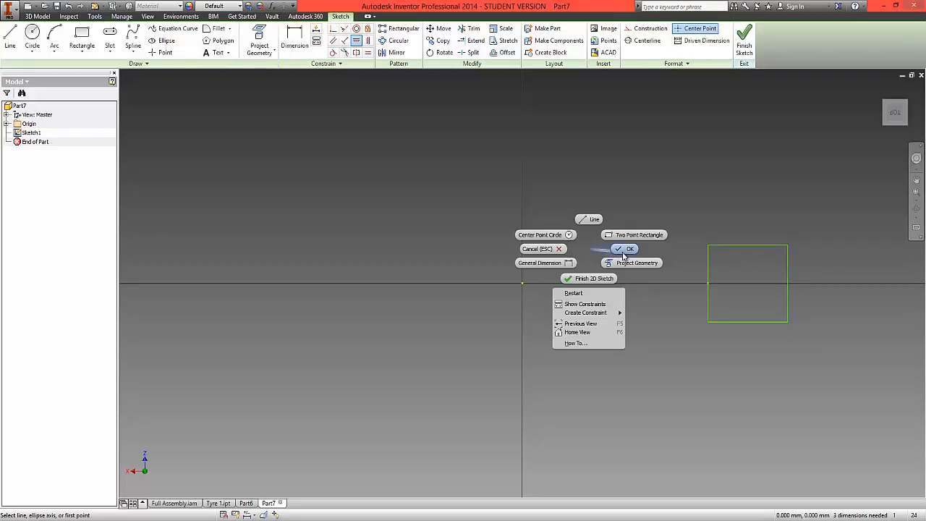
{"action": "left_click", "coordinate": [626, 254]}
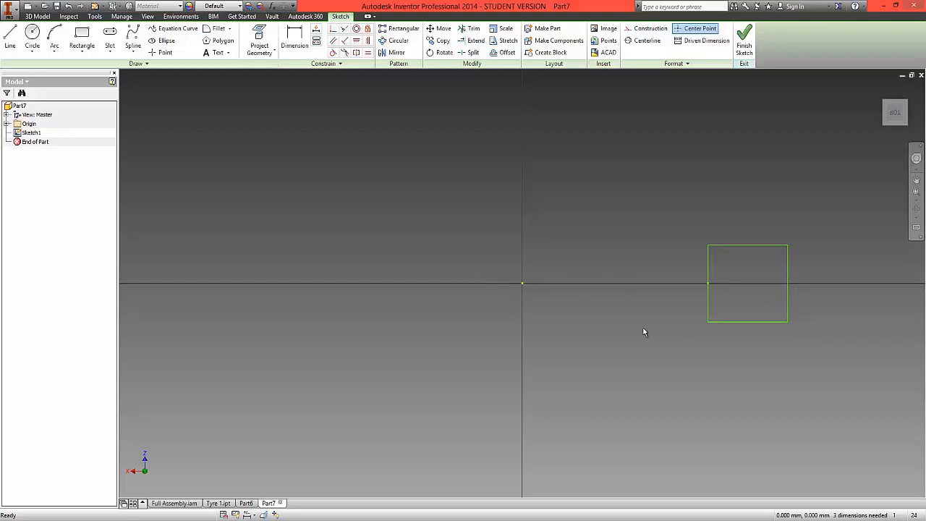
Dimension the rectangle's left side to a height of 24 mm
{"action": "left_click", "coordinate": [294, 48]}
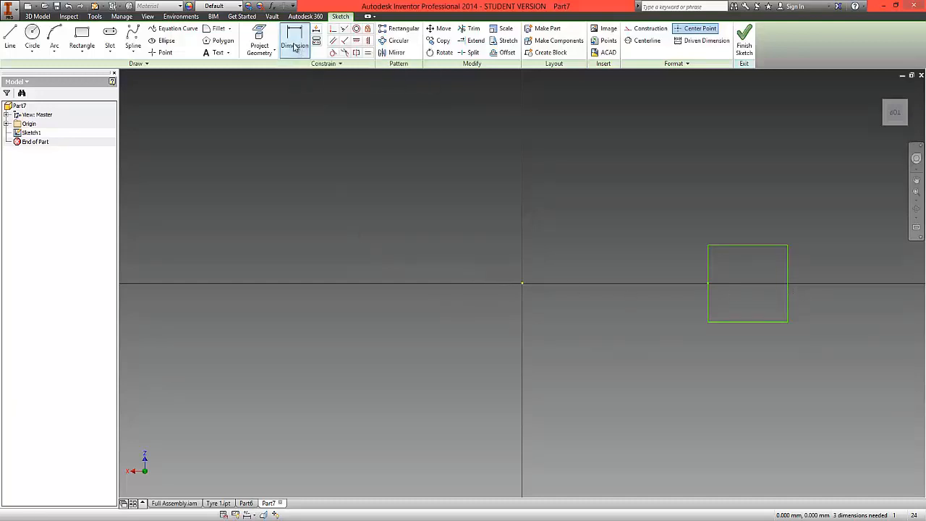
{"action": "left_click", "coordinate": [708, 273]}
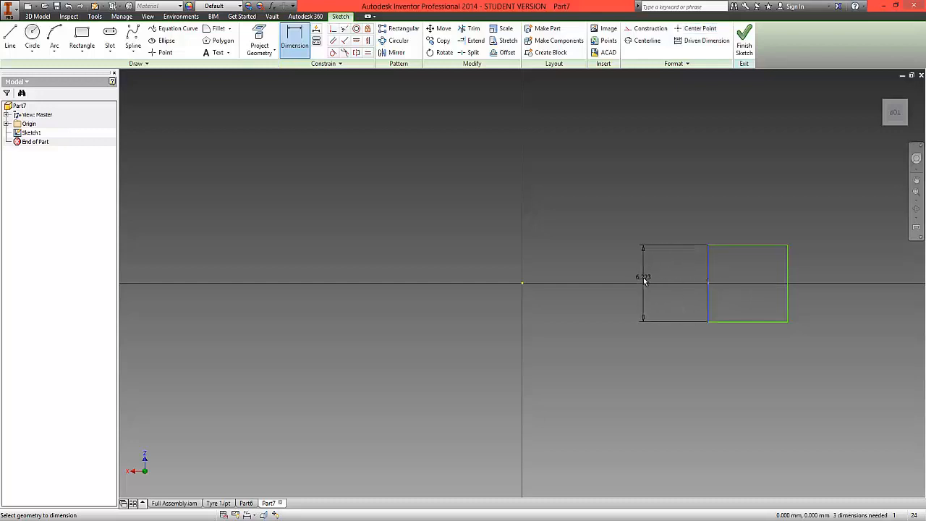
{"action": "left_click", "coordinate": [641, 278]}
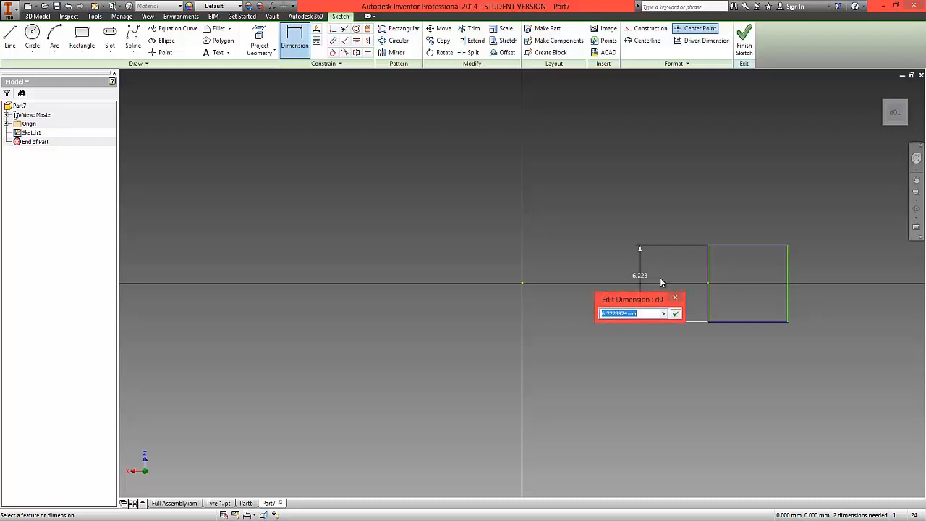
{"action": "type", "text": "24"}
{"action": "key", "text": "Return"}
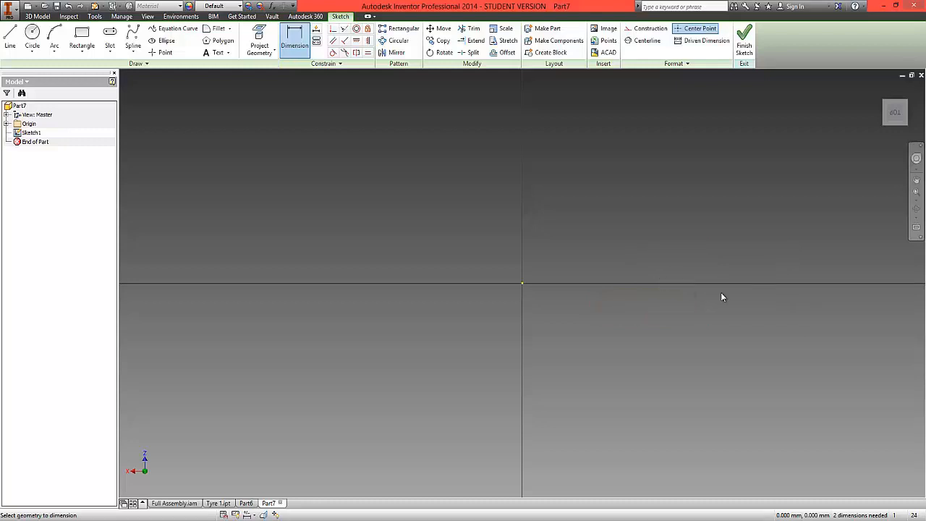
{"action": "left_click", "coordinate": [898, 112]}
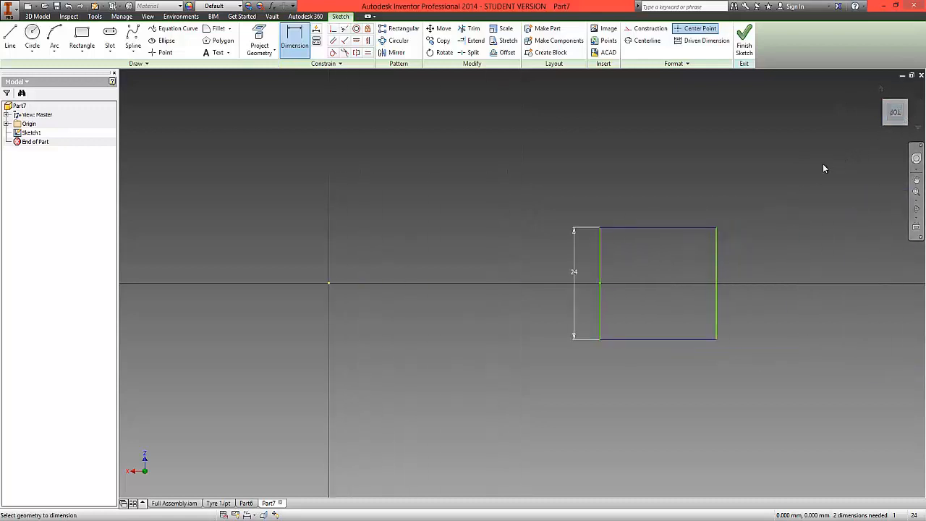
Dimension the distance between the origin and the rectangle's near vertical side as 35 mm
{"action": "left_click", "coordinate": [599, 277]}
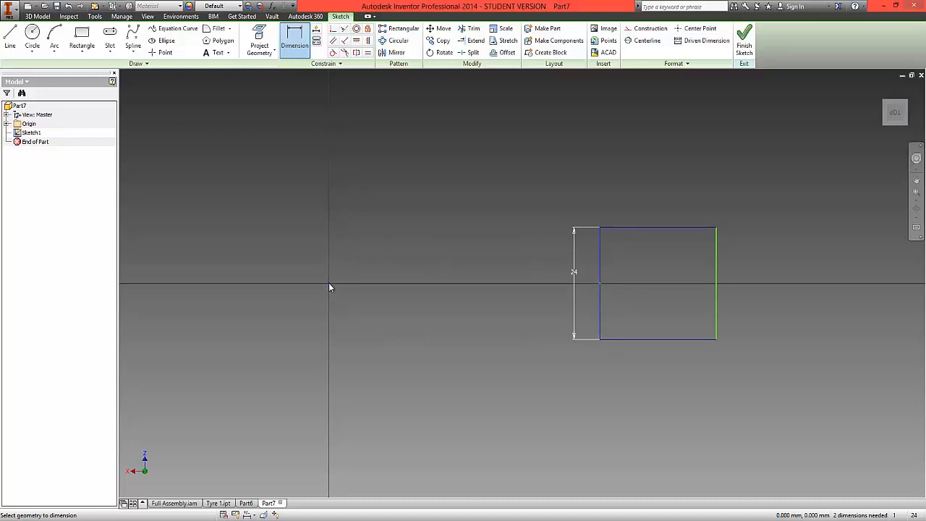
{"action": "left_click", "coordinate": [329, 284]}
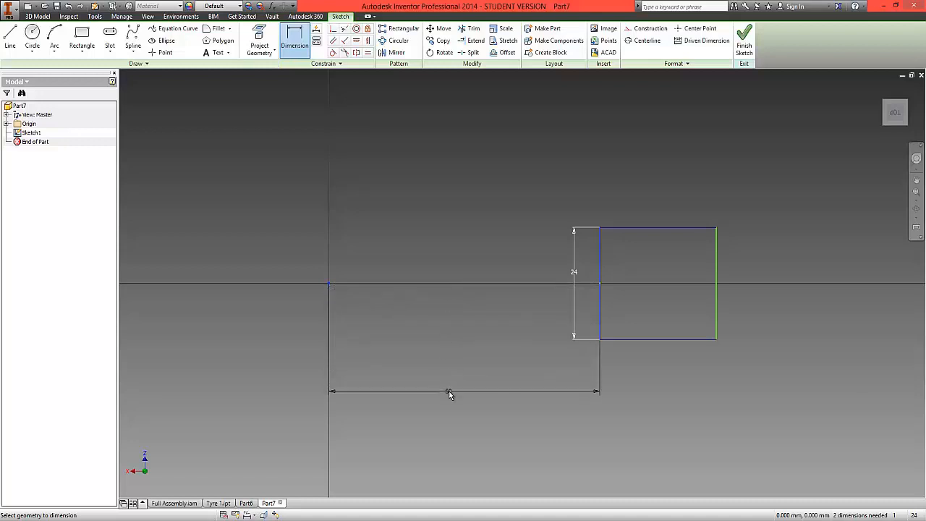
{"action": "left_click", "coordinate": [447, 391]}
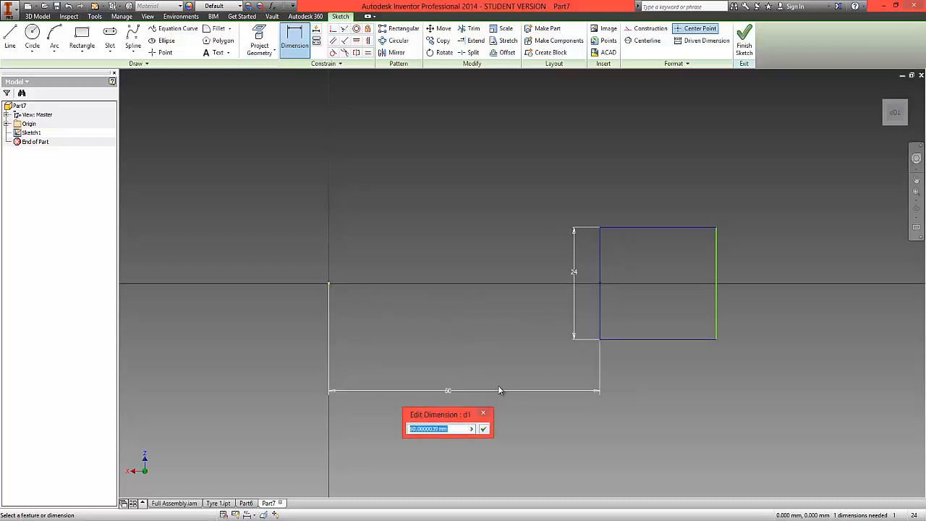
{"action": "type", "text": "35"}
{"action": "key", "text": "Return"}
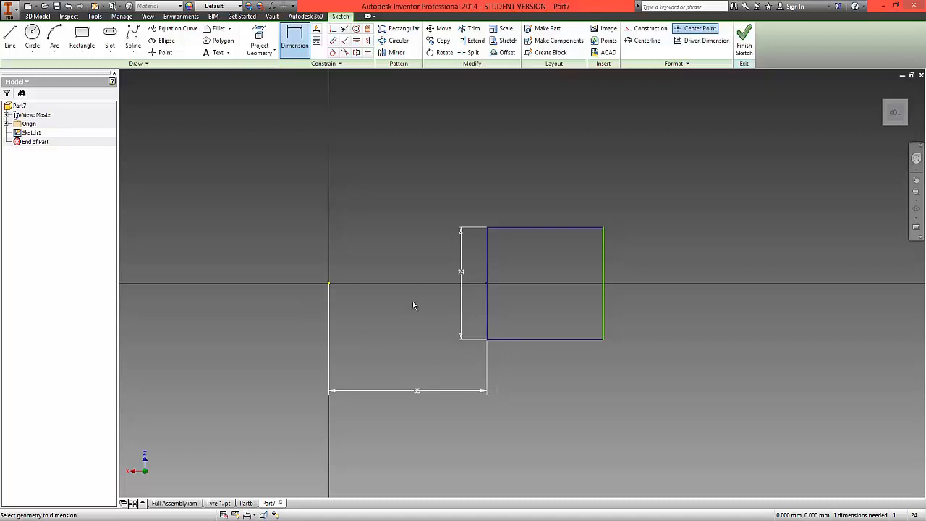
Dimension the rectangle's far vertical side at 55 mm from the origin and finish the sketch
{"action": "left_click", "coordinate": [603, 309]}
{"action": "left_click", "coordinate": [329, 283]}
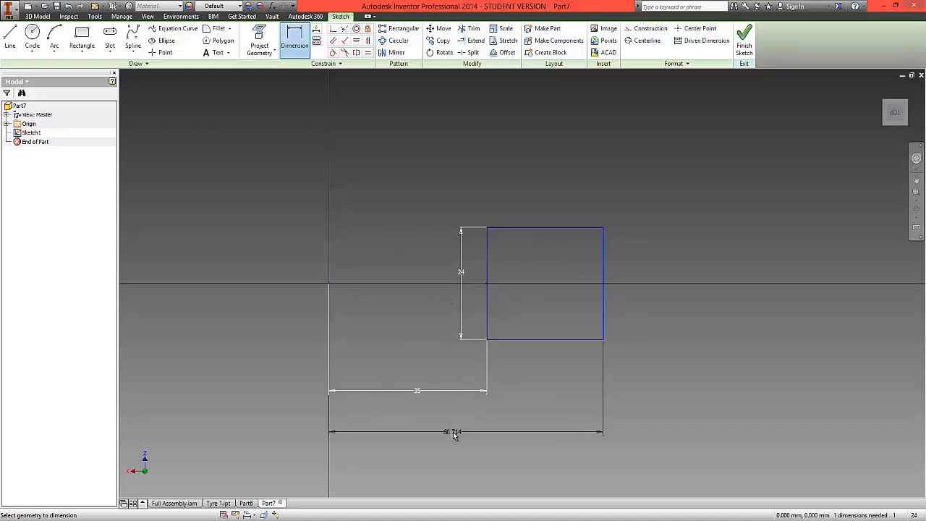
{"action": "left_click", "coordinate": [453, 432]}
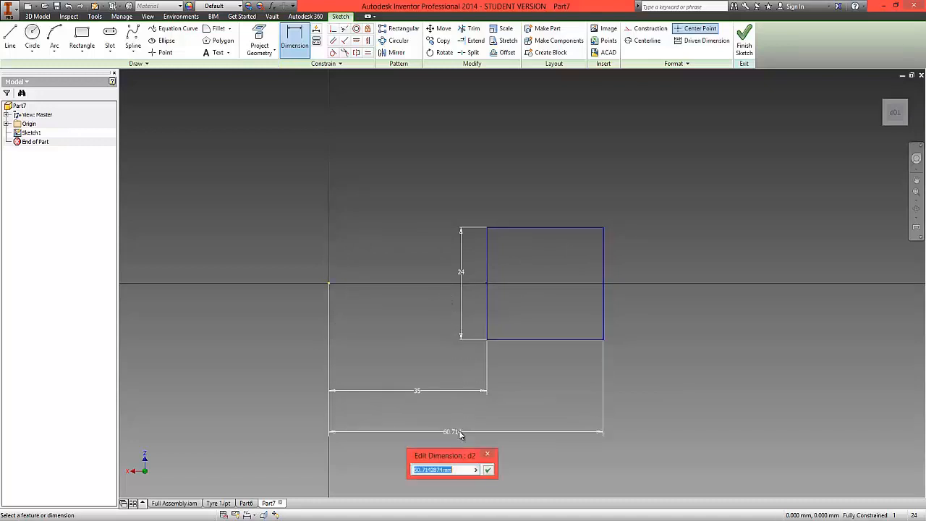
{"action": "type", "text": "55"}
{"action": "key", "text": "Return"}
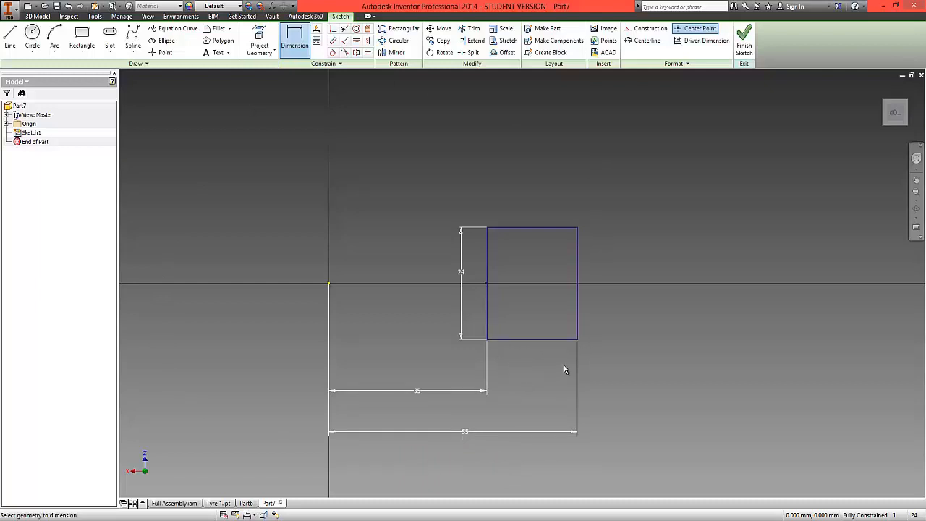
{"action": "right_click", "coordinate": [601, 152]}
{"action": "left_click", "coordinate": [601, 176]}
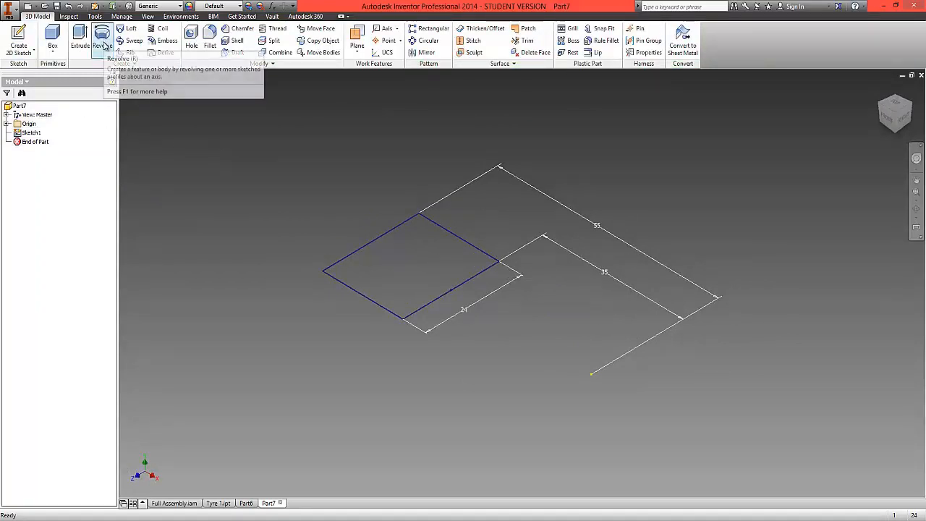
Revolve the rectangular profile fully around the origin Z axis as a solid ring
{"action": "key", "text": "r"}
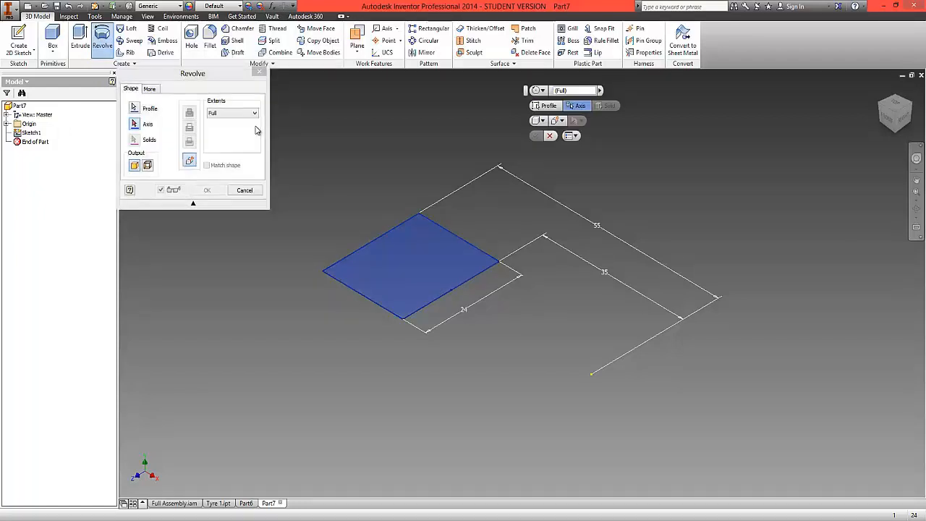
{"action": "left_click", "coordinate": [133, 108]}
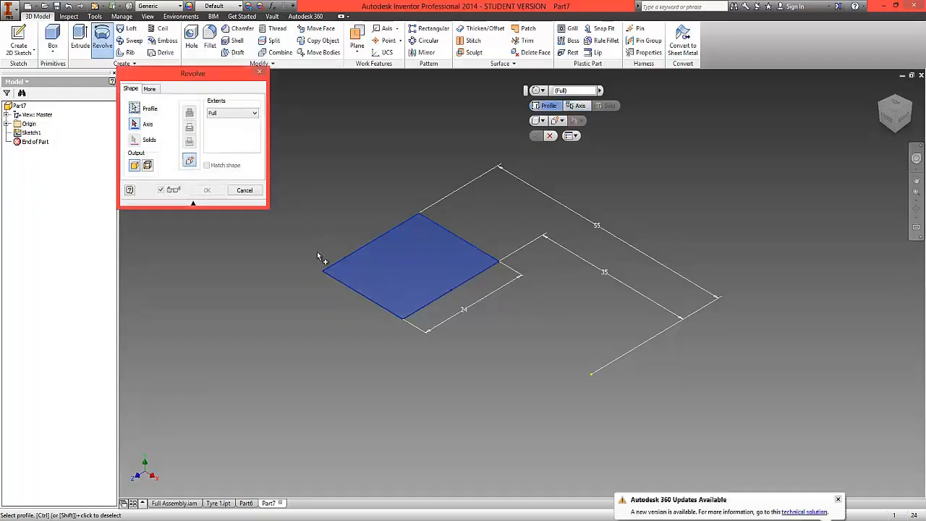
{"action": "left_click", "coordinate": [134, 124]}
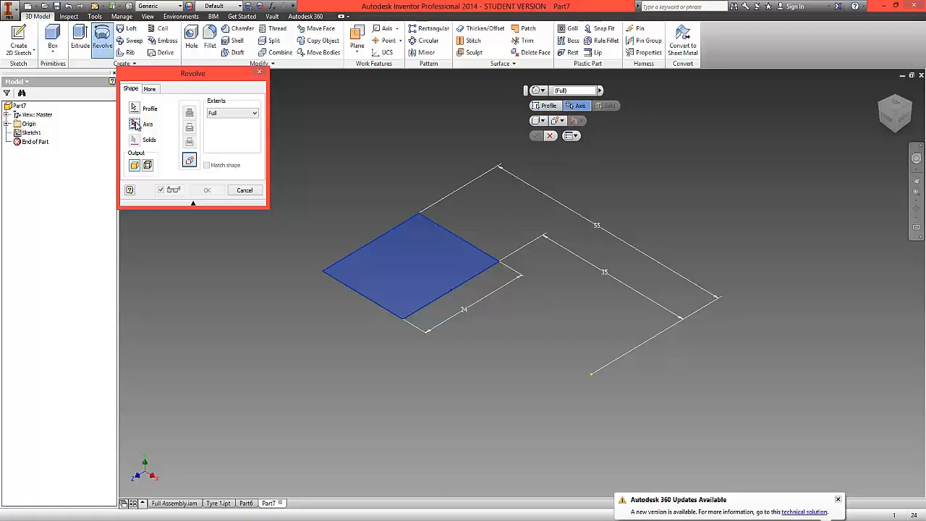
{"action": "left_click", "coordinate": [7, 123]}
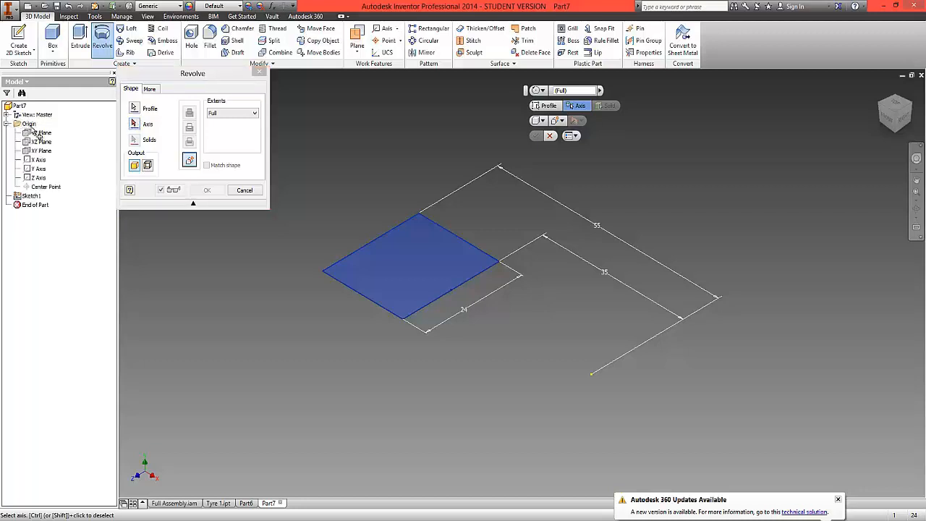
{"action": "left_click", "coordinate": [39, 178]}
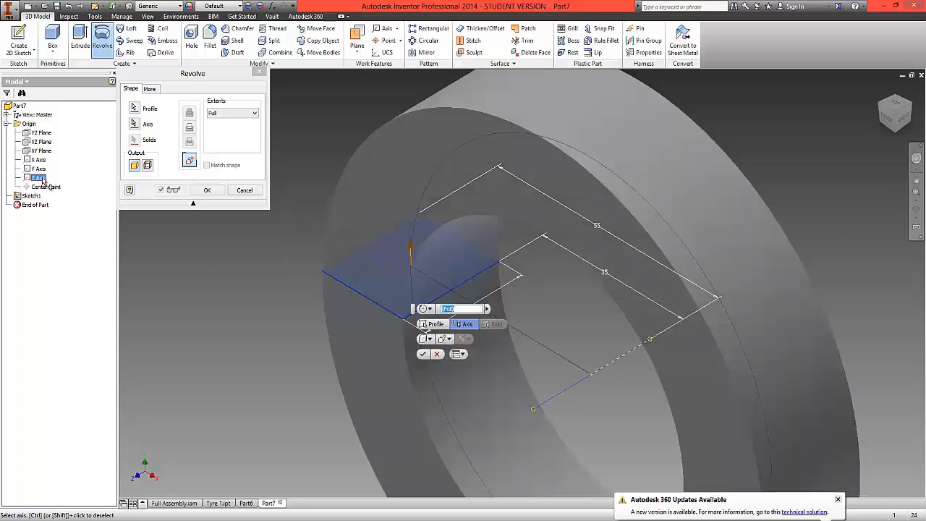
{"action": "scroll", "coordinate": [408, 209], "scroll_direction": "down", "scroll_amount": 4}
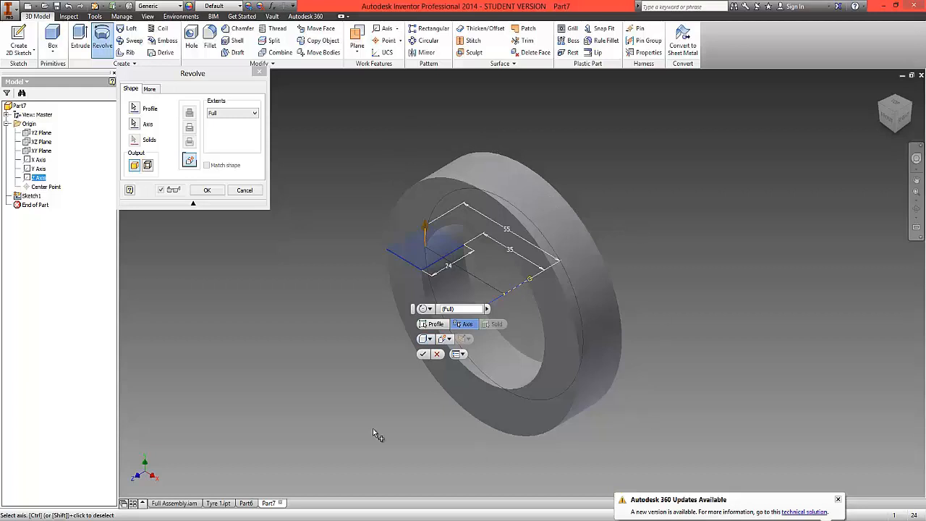
{"action": "left_click", "coordinate": [206, 191]}
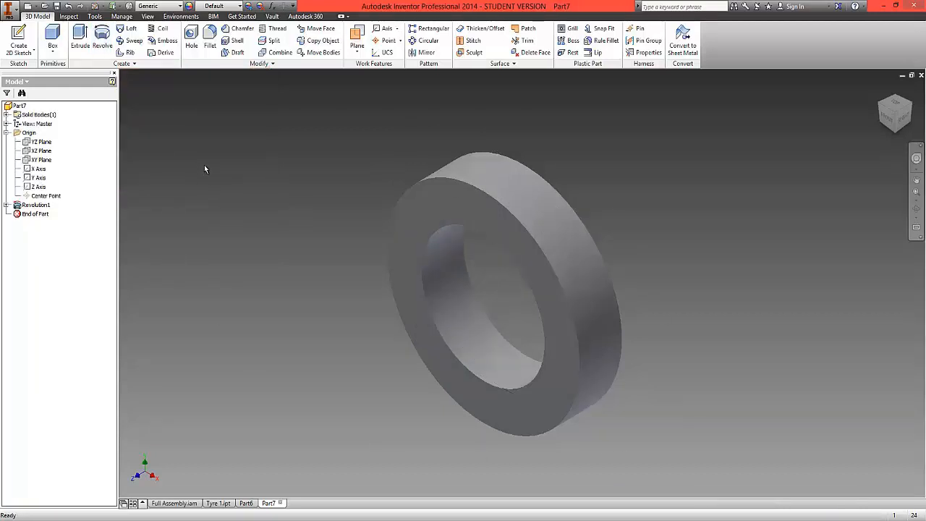
Fillet both outer circular edges of the revolved ring with a 12 mm radius
{"action": "key", "text": "f"}
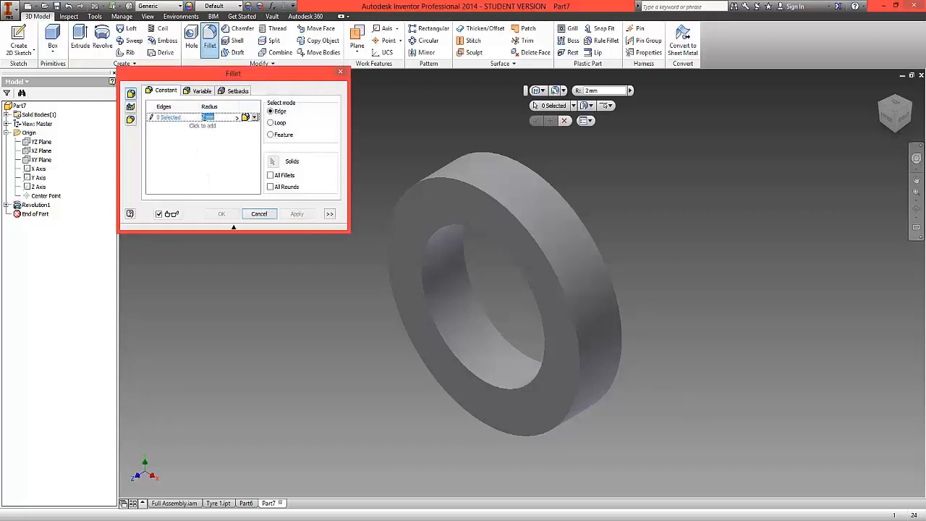
{"action": "left_click", "coordinate": [203, 118]}
{"action": "type", "text": "1"}
{"action": "left_click", "coordinate": [463, 184]}
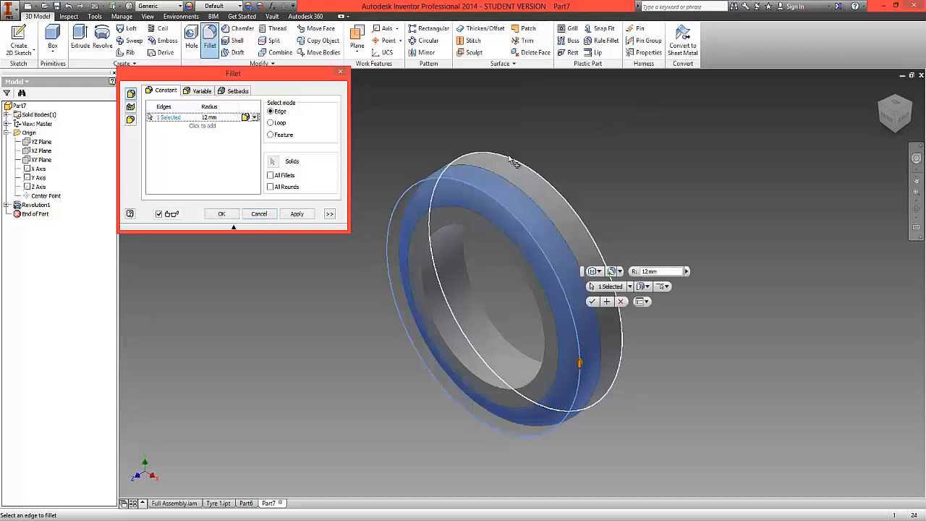
{"action": "left_click", "coordinate": [597, 219]}
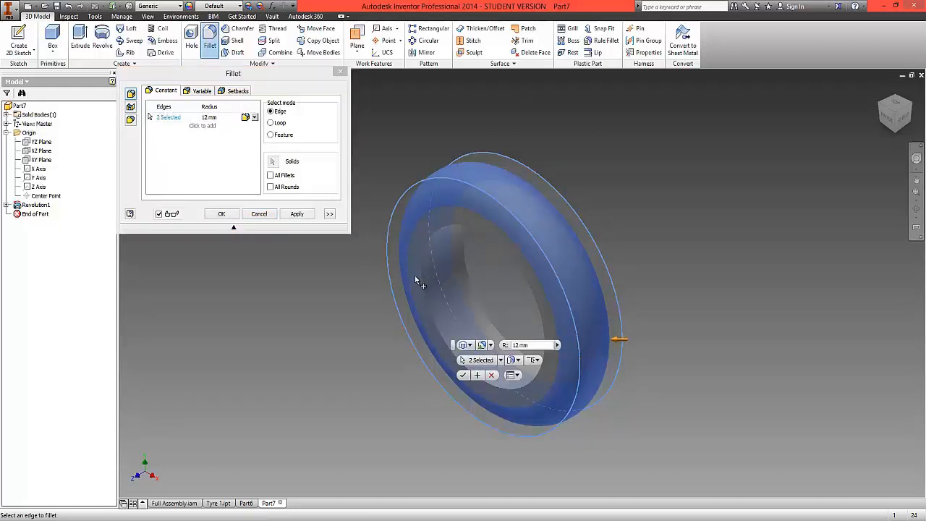
{"action": "left_click", "coordinate": [222, 214]}
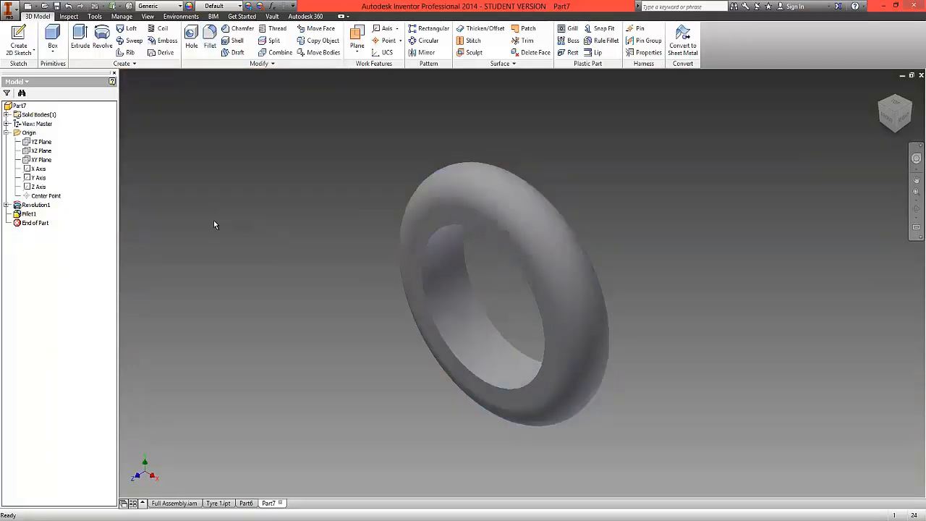